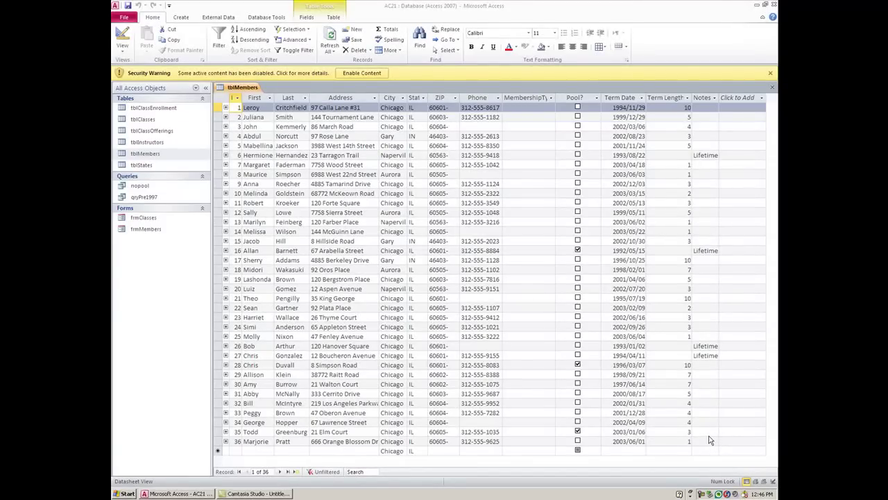
Step: Enable the AC21 database's content and view the tblClassEnrollment table
{"action": "left_click", "coordinate": [370, 75]}
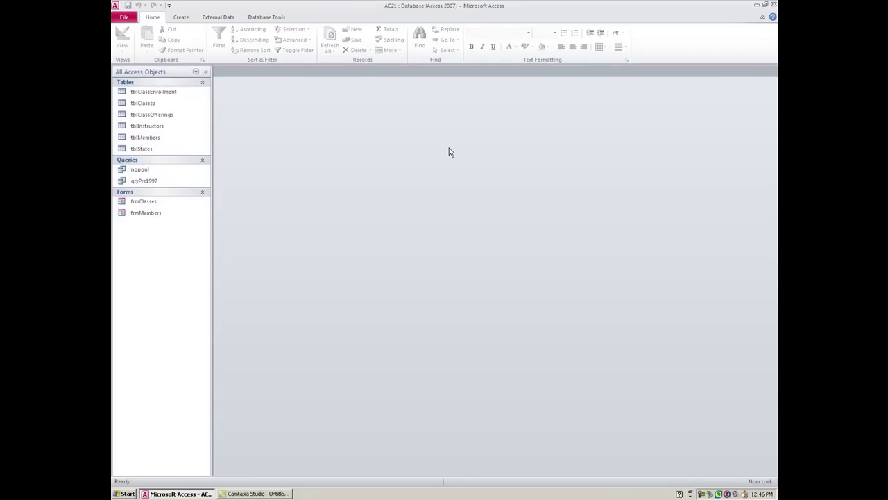
{"action": "double_click", "coordinate": [157, 96]}
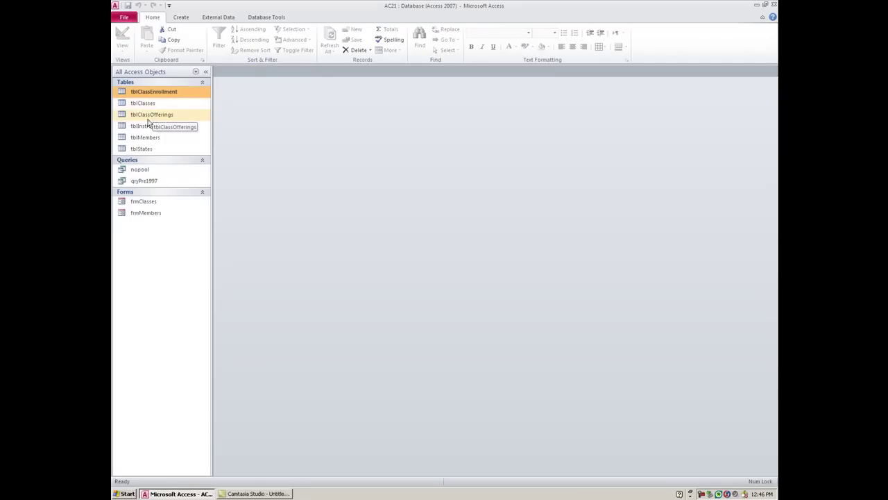
Step: Open tblMembers in Datasheet view to show its 36 member records
{"action": "double_click", "coordinate": [145, 137]}
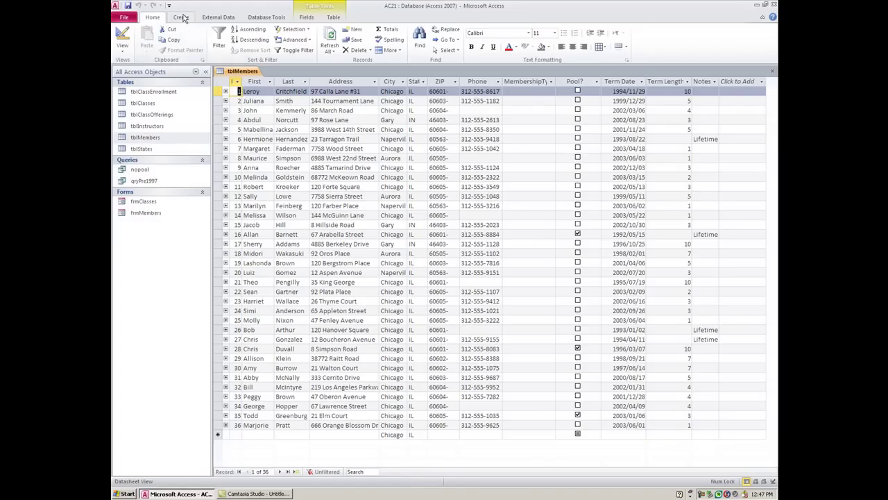
Step: Create a new query in Design view and add tblMembers from the Show Table list
{"action": "left_click", "coordinate": [184, 18]}
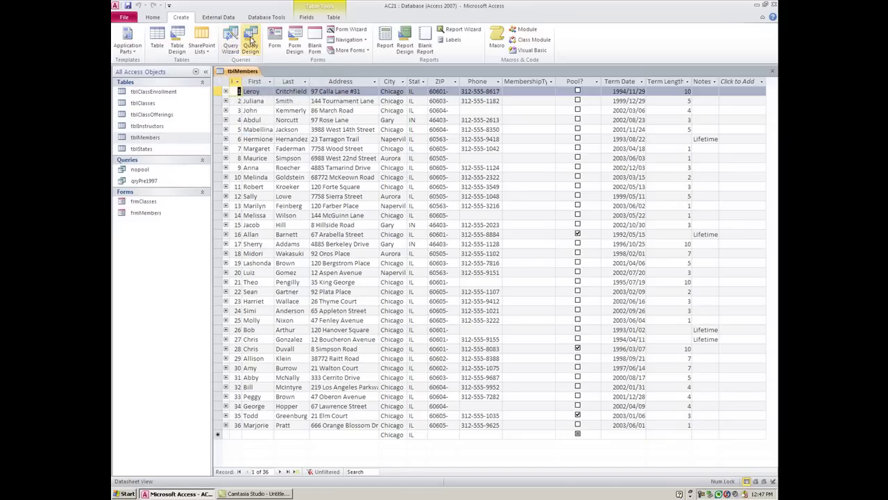
{"action": "left_click", "coordinate": [251, 42]}
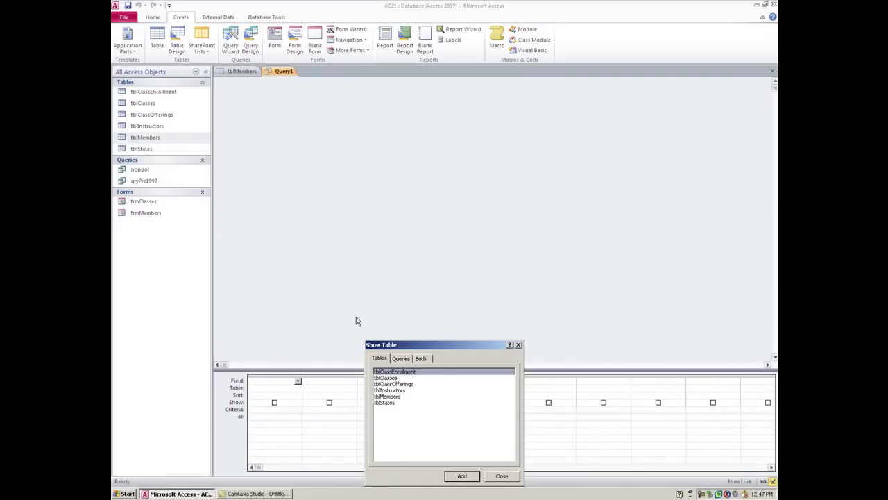
{"action": "left_click_drag", "start_coordinate": [419, 342], "coordinate": [392, 174]}
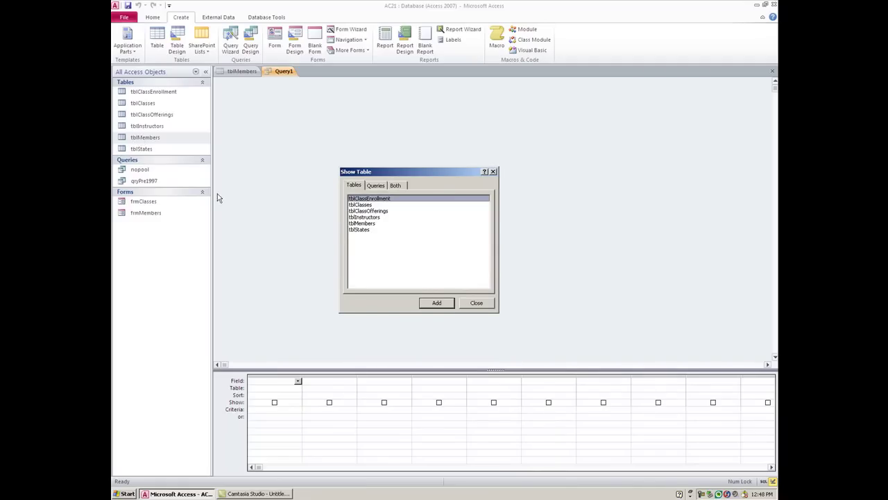
{"action": "left_click", "coordinate": [369, 223]}
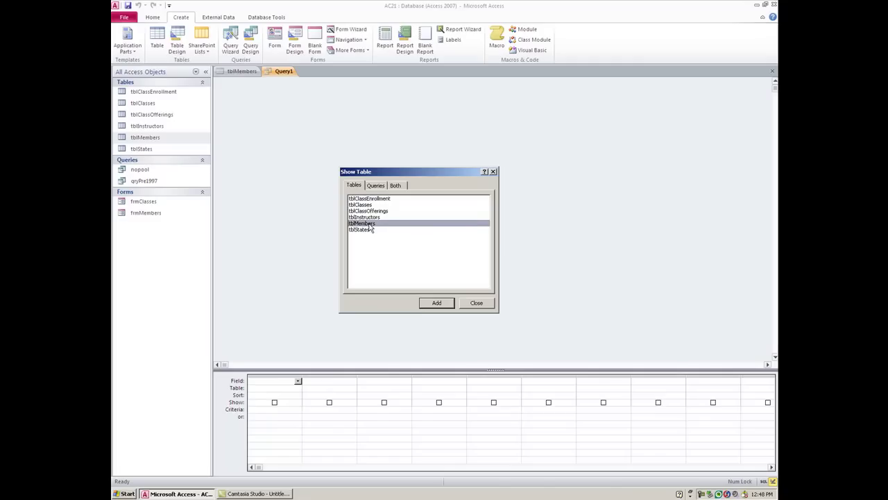
{"action": "left_click", "coordinate": [435, 304]}
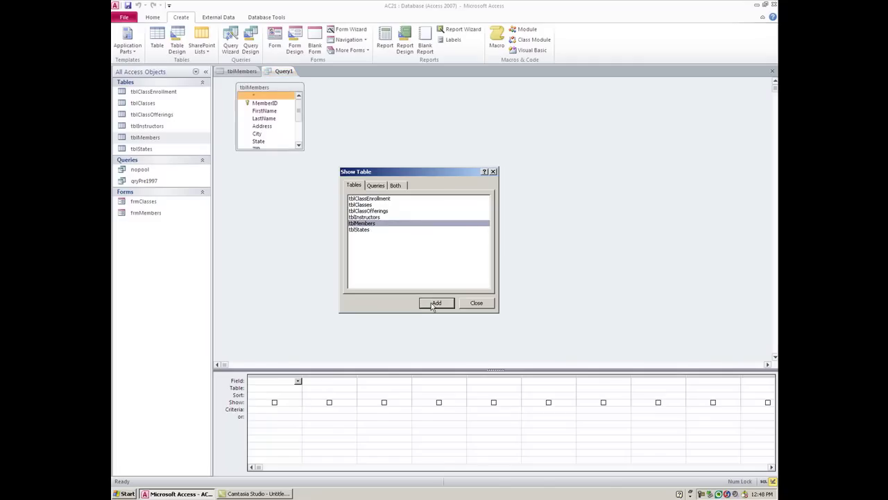
Step: Add tblMembers.* to the query, run it to get 36 records, and return to Design view
{"action": "left_click", "coordinate": [476, 304]}
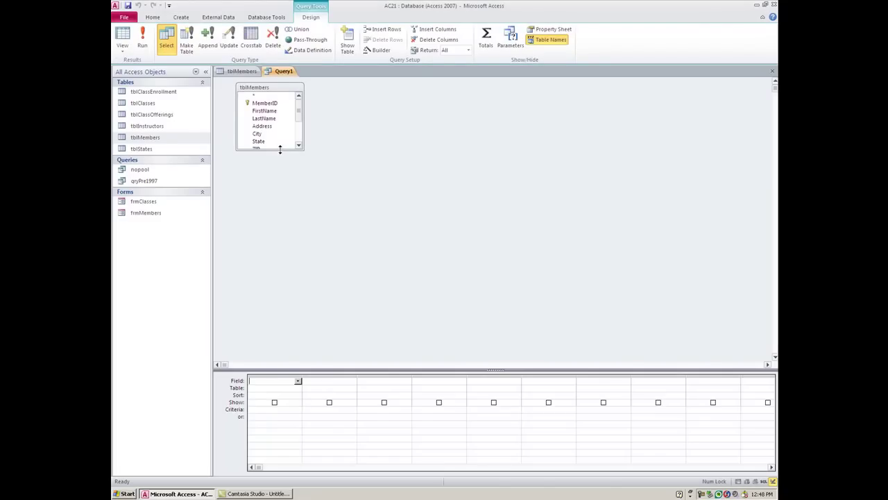
{"action": "left_click_drag", "start_coordinate": [279, 149], "coordinate": [280, 223]}
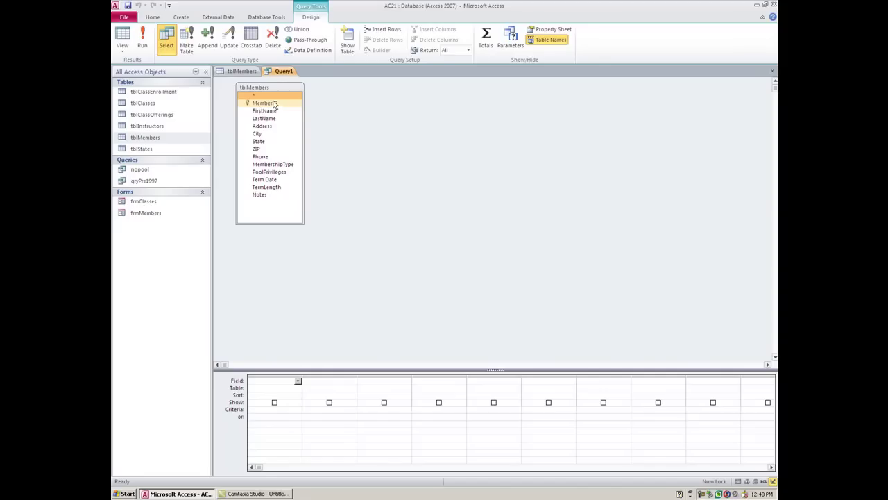
{"action": "left_click", "coordinate": [257, 97]}
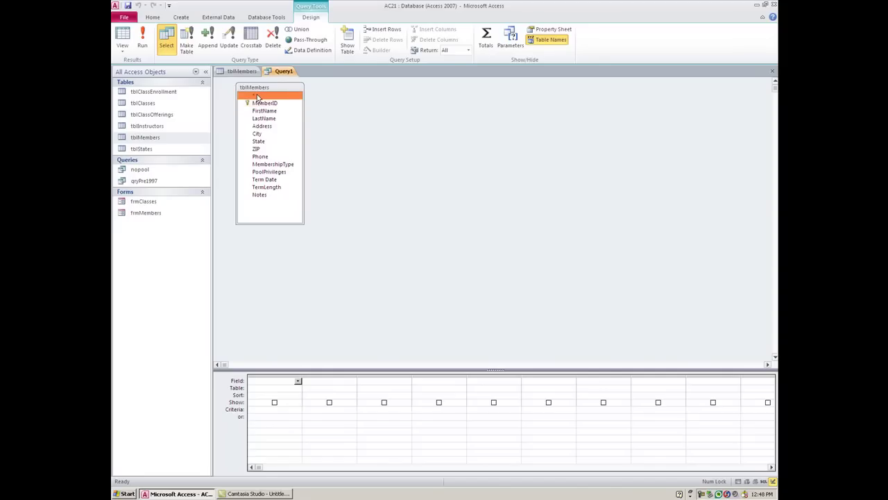
{"action": "double_click", "coordinate": [257, 98]}
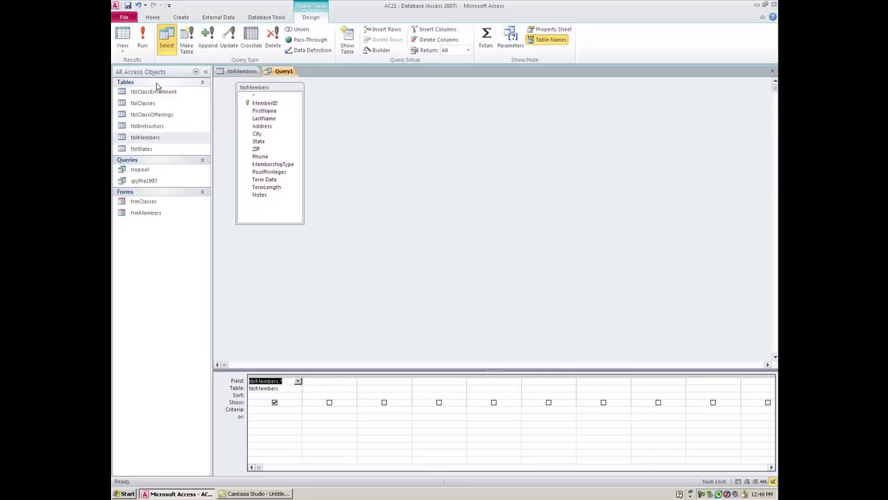
{"action": "left_click", "coordinate": [143, 41]}
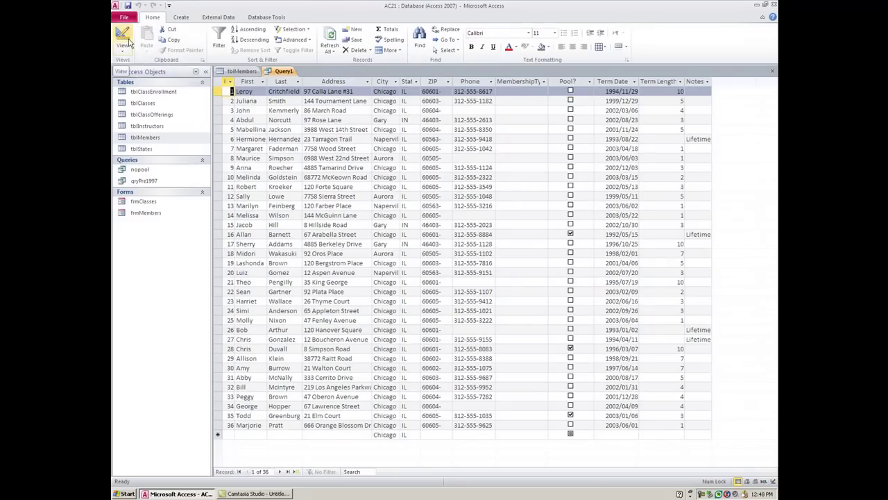
{"action": "left_click", "coordinate": [126, 40]}
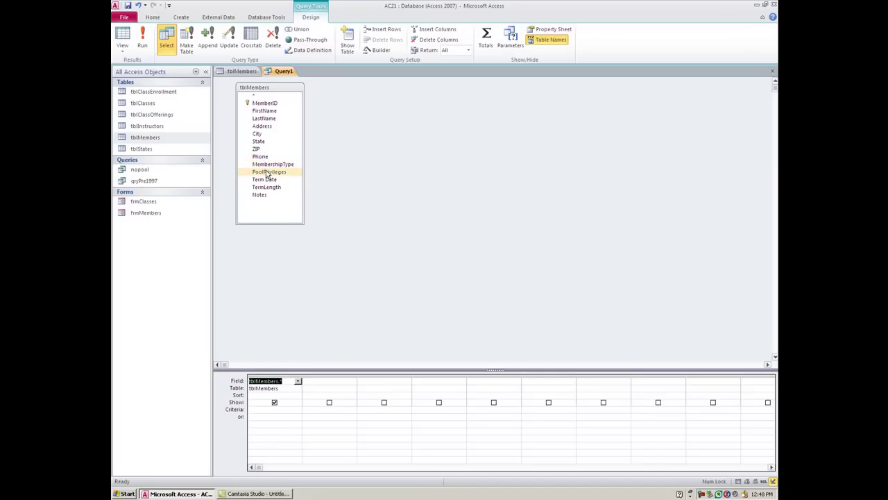
Step: Add PoolPrivileges with criterion yes and run the query, returning 3 records
{"action": "double_click", "coordinate": [267, 172]}
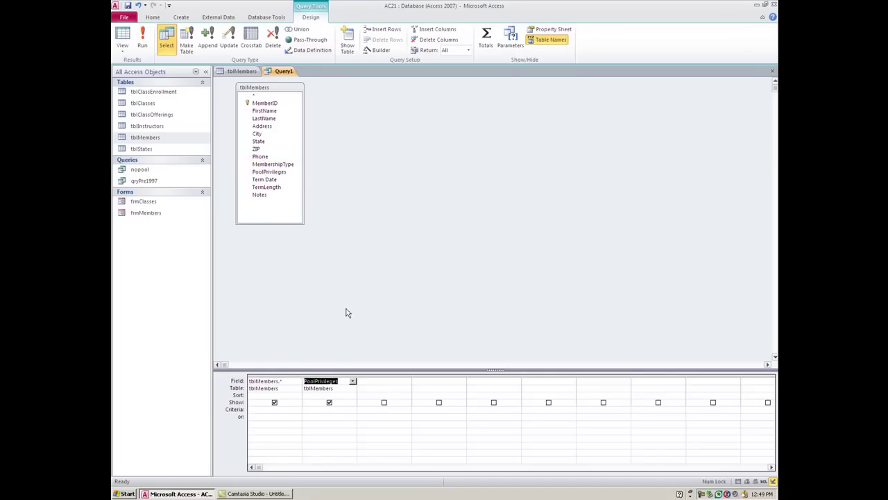
{"action": "left_click", "coordinate": [313, 410]}
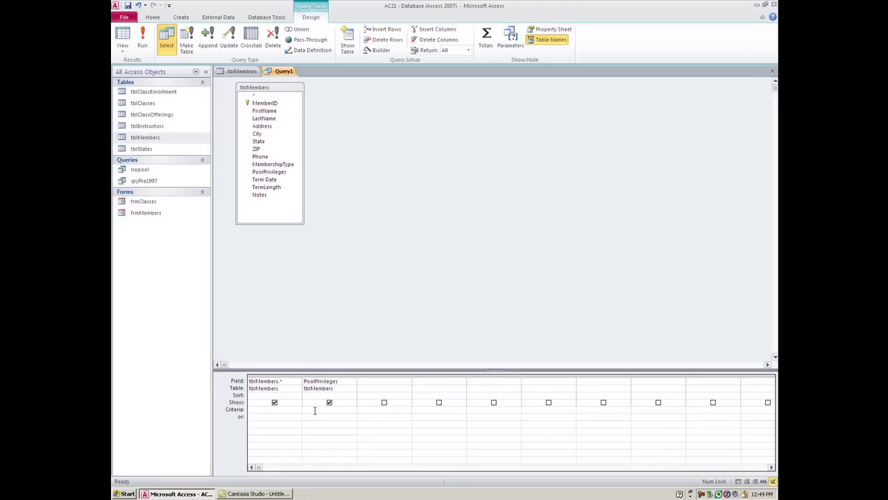
{"action": "type", "text": "yes"}
{"action": "left_click", "coordinate": [142, 45]}
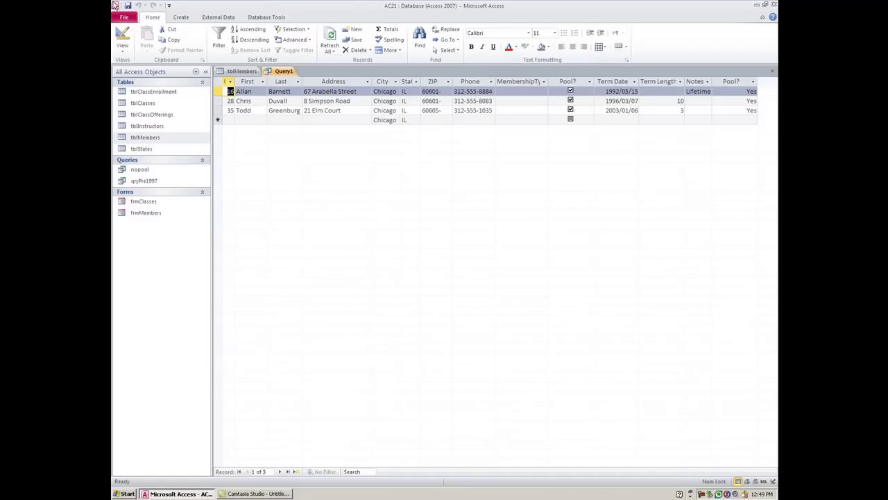
Step: Uncheck Show for PoolPrivileges, rerun the query, and return to Design view
{"action": "left_click", "coordinate": [122, 36]}
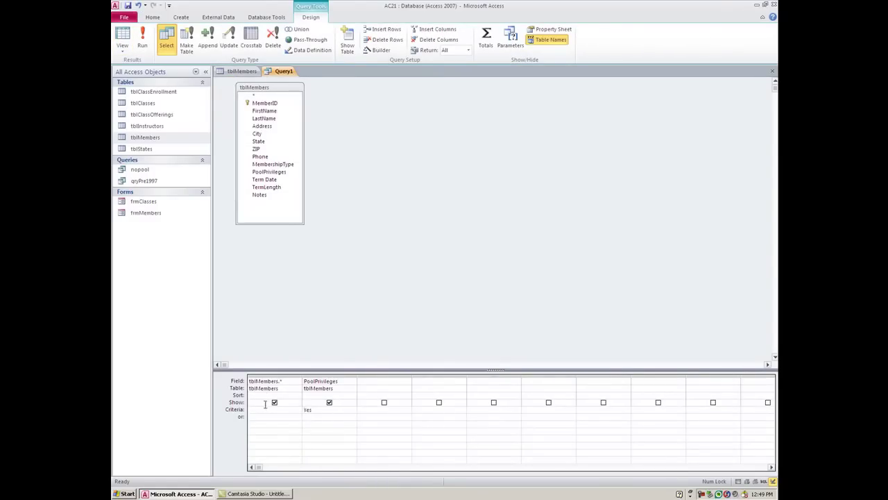
{"action": "left_click", "coordinate": [331, 403]}
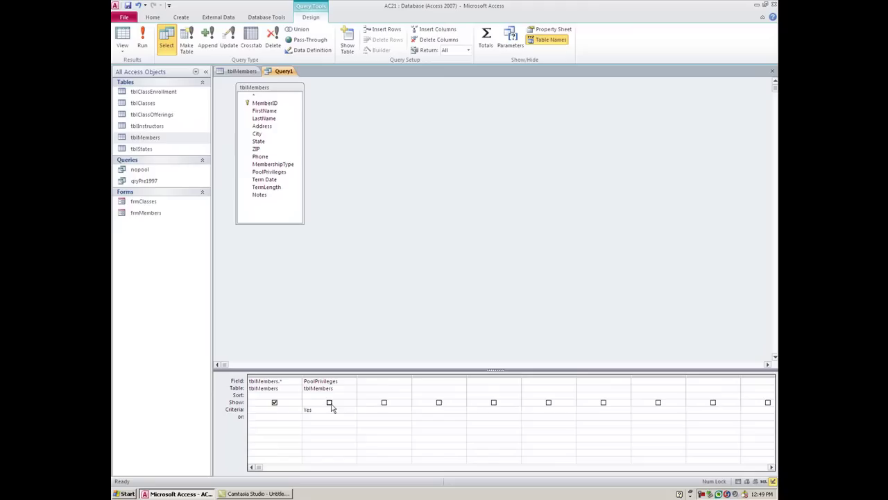
{"action": "left_click", "coordinate": [143, 38]}
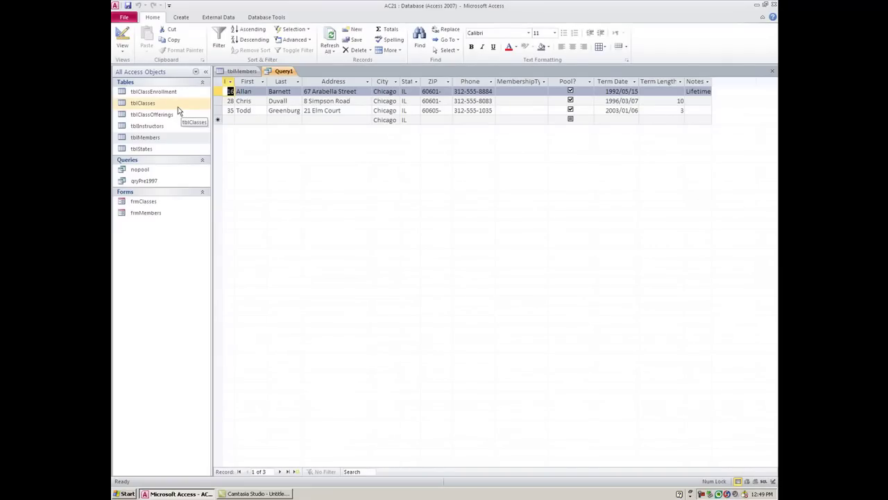
{"action": "left_click", "coordinate": [123, 38]}
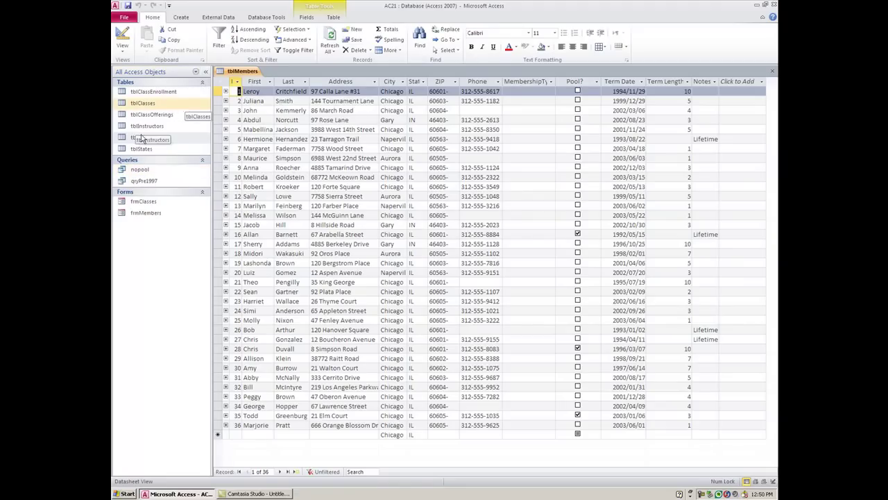
Step: Create a new query on tblMembers and drag all its fields, MemberID through PoolPrivileges, into the grid
{"action": "left_click", "coordinate": [184, 21]}
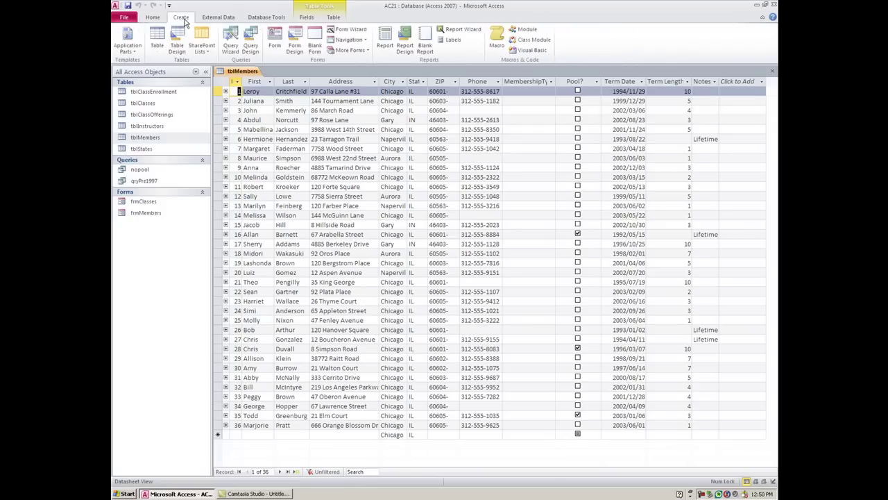
{"action": "left_click", "coordinate": [250, 40]}
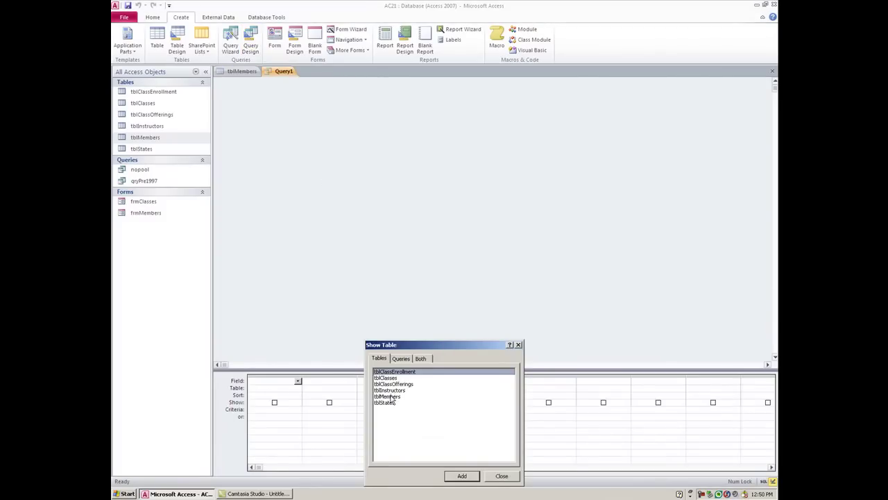
{"action": "double_click", "coordinate": [390, 396]}
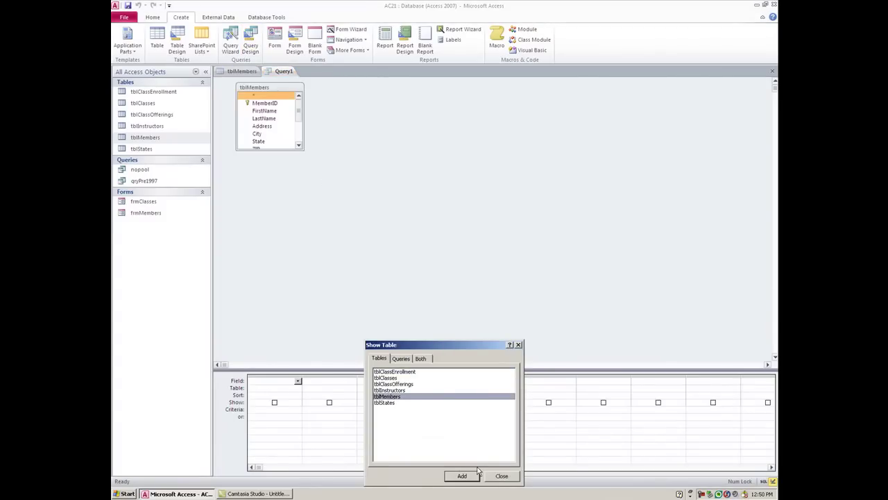
{"action": "left_click", "coordinate": [497, 476]}
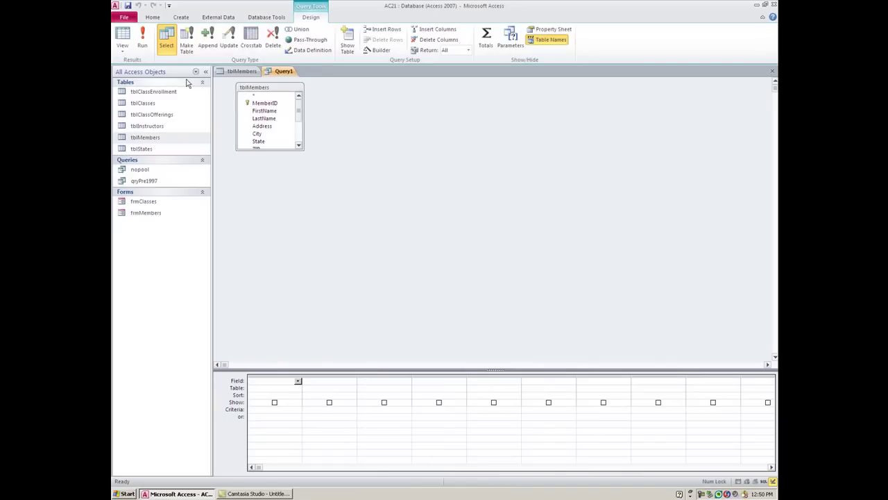
{"action": "double_click", "coordinate": [268, 88]}
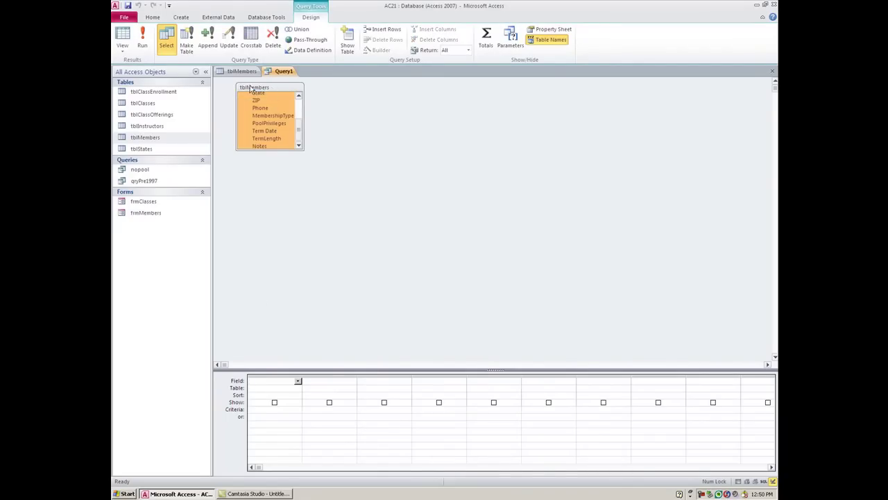
{"action": "left_click_drag", "start_coordinate": [299, 134], "coordinate": [265, 377]}
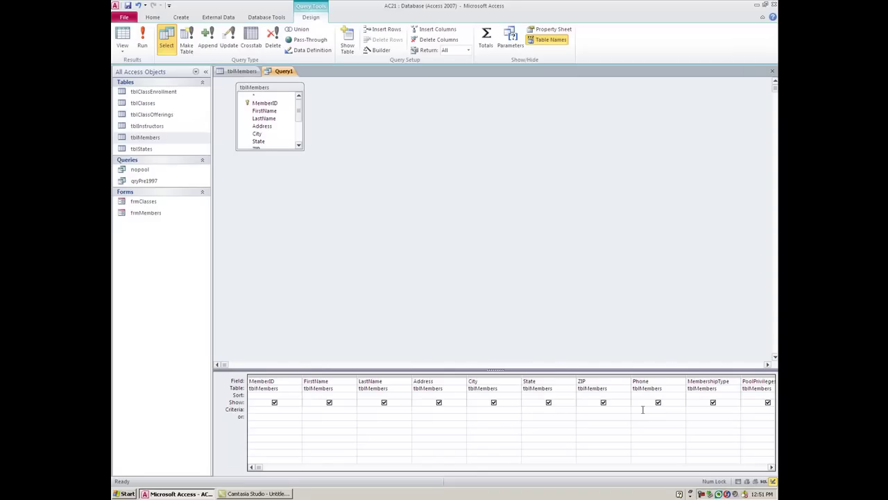
Step: Give the Phone column an Is Not Null criterion and run it, returning 30 records
{"action": "left_click", "coordinate": [772, 467]}
{"action": "left_click", "coordinate": [772, 468]}
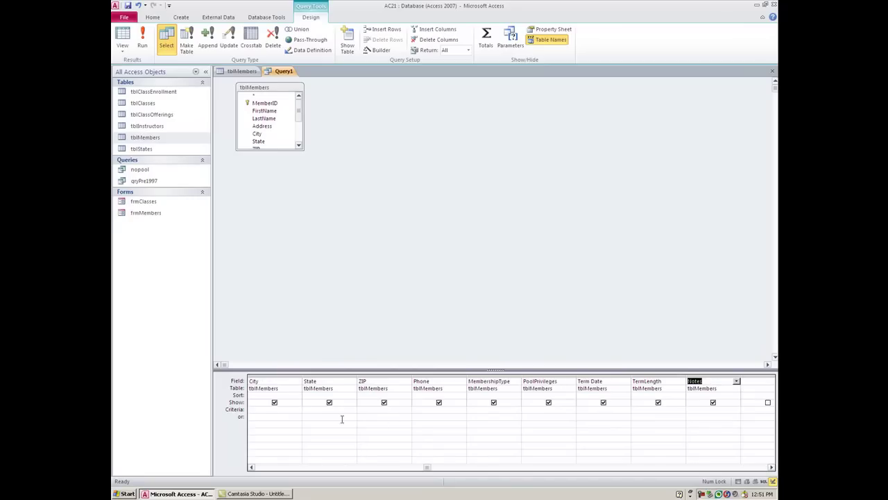
{"action": "left_click", "coordinate": [416, 410]}
{"action": "type", "text": "is not null"}
{"action": "left_click", "coordinate": [143, 41]}
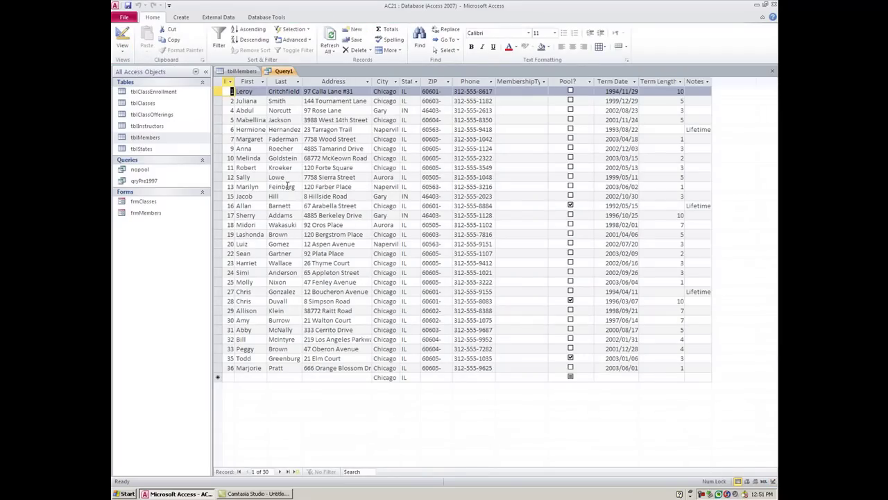
{"action": "left_click", "coordinate": [123, 35]}
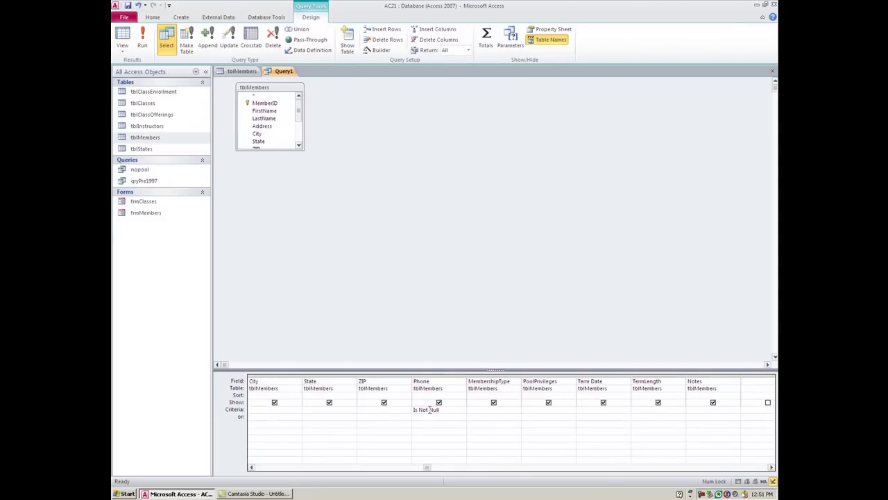
Step: Edit the Phone criterion to Is Null and rerun, returning 6 blank-phone records
{"action": "left_click", "coordinate": [430, 411]}
{"action": "key", "text": "BackSpace"}
{"action": "key", "text": "BackSpace"}
{"action": "key", "text": "BackSpace"}
{"action": "key", "text": "BackSpace"}
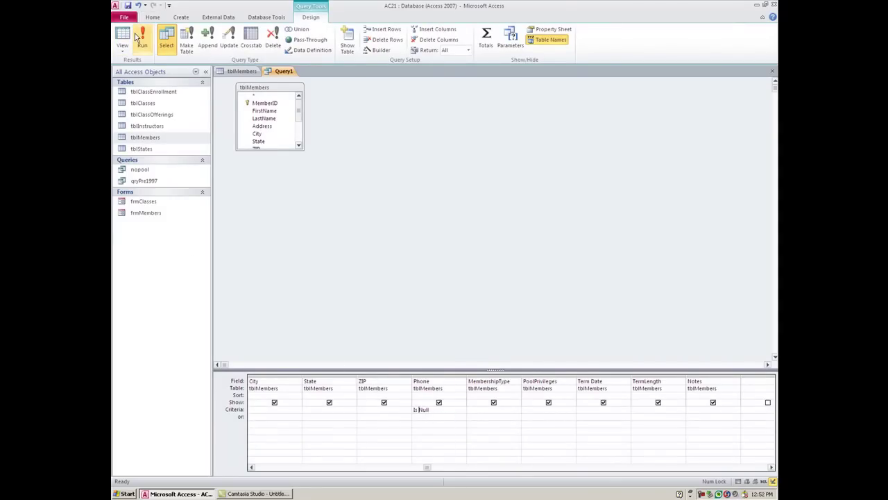
{"action": "left_click", "coordinate": [138, 39]}
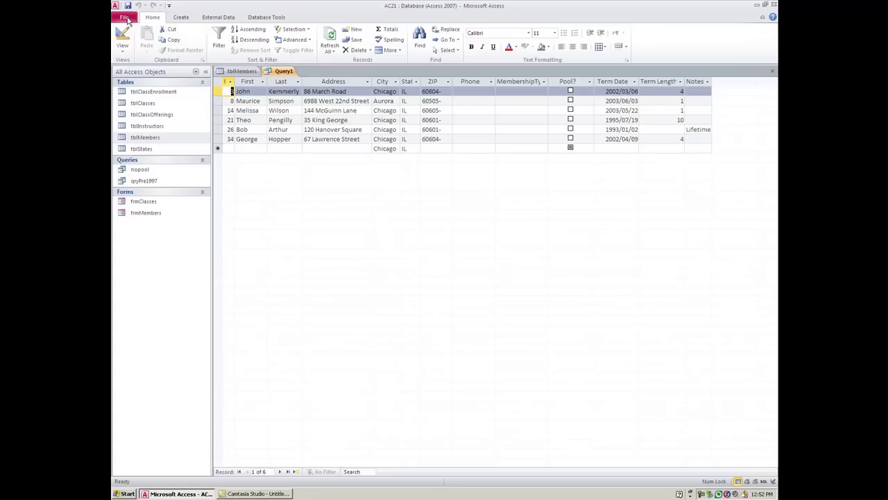
Step: Save the query as nophone and close it
{"action": "left_click", "coordinate": [128, 6]}
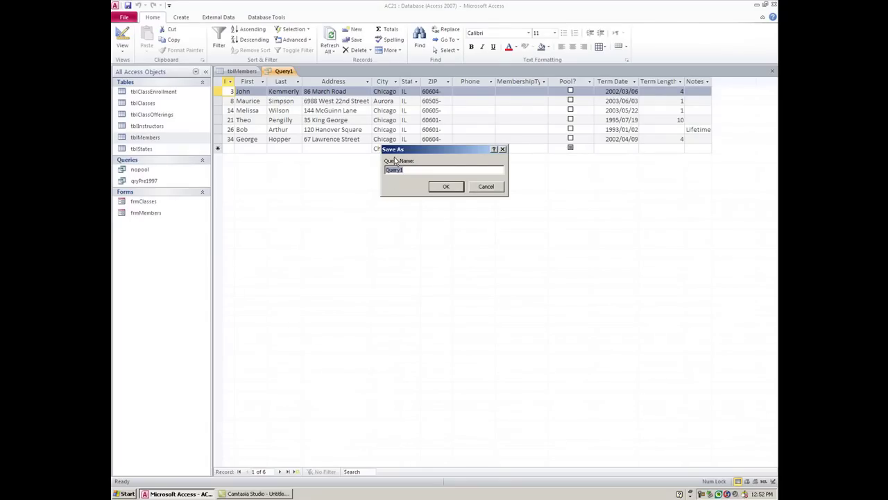
{"action": "type", "text": "nophone"}
{"action": "left_click", "coordinate": [445, 188]}
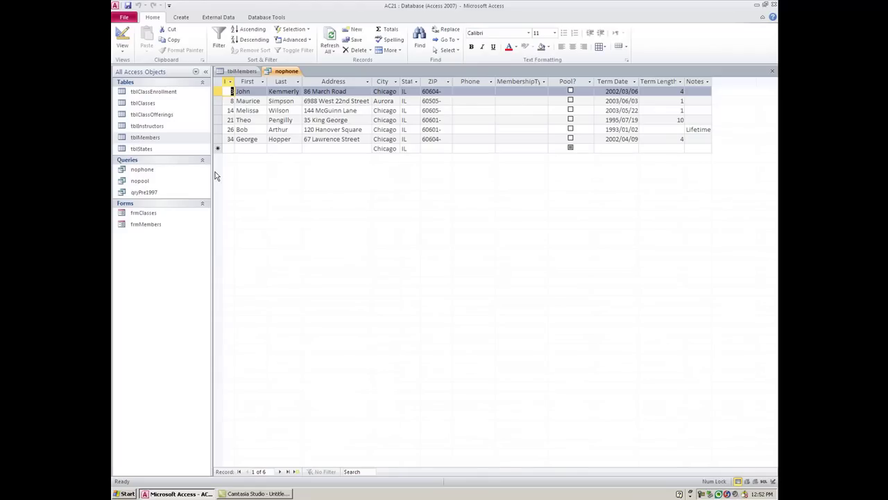
{"action": "key", "text": "ctrl+w"}
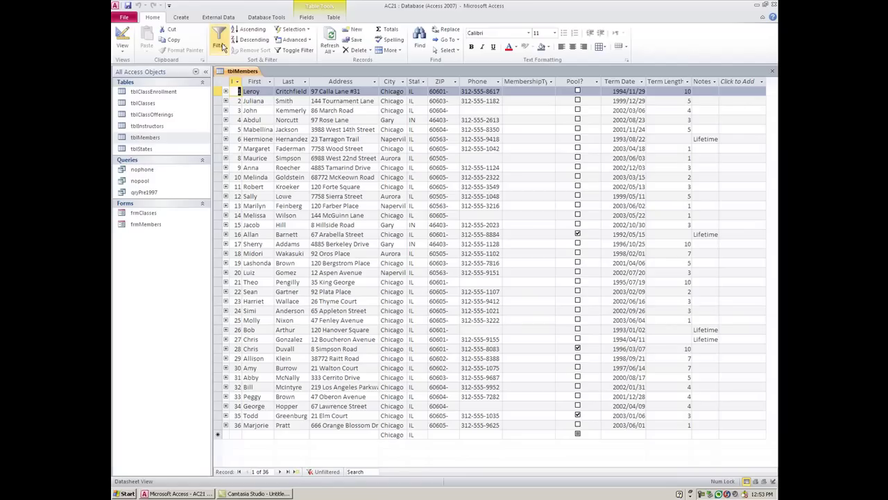
Step: Start a new design-view query with tblMembers as its source table
{"action": "left_click", "coordinate": [182, 17]}
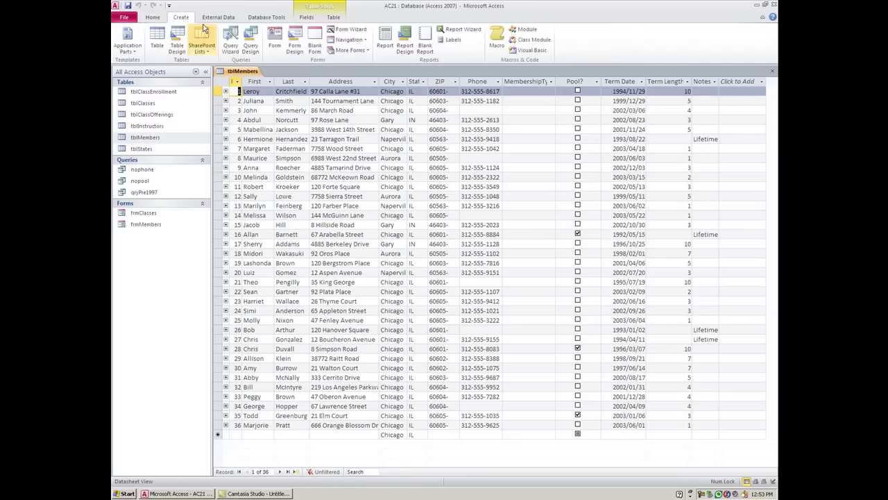
{"action": "left_click", "coordinate": [251, 43]}
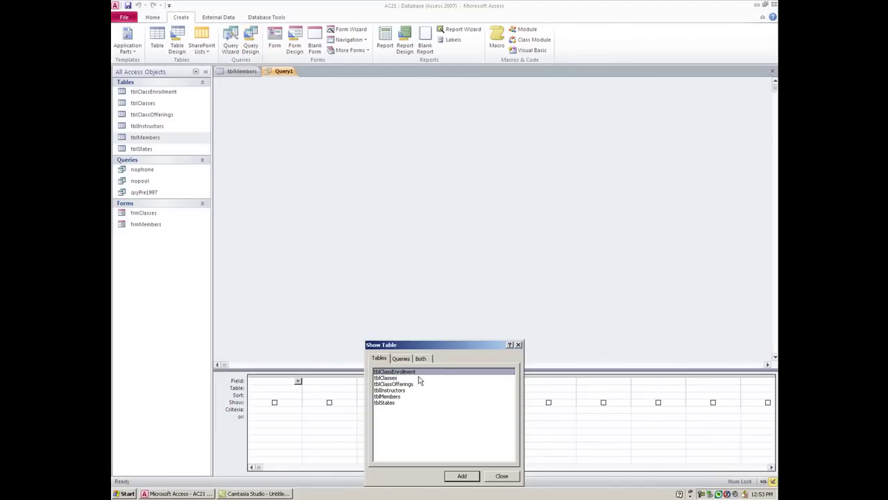
{"action": "double_click", "coordinate": [394, 397]}
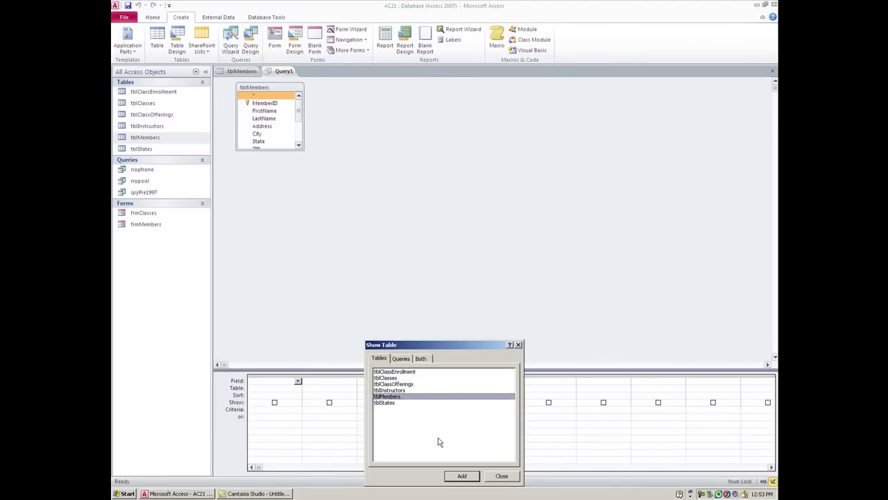
{"action": "left_click", "coordinate": [501, 475]}
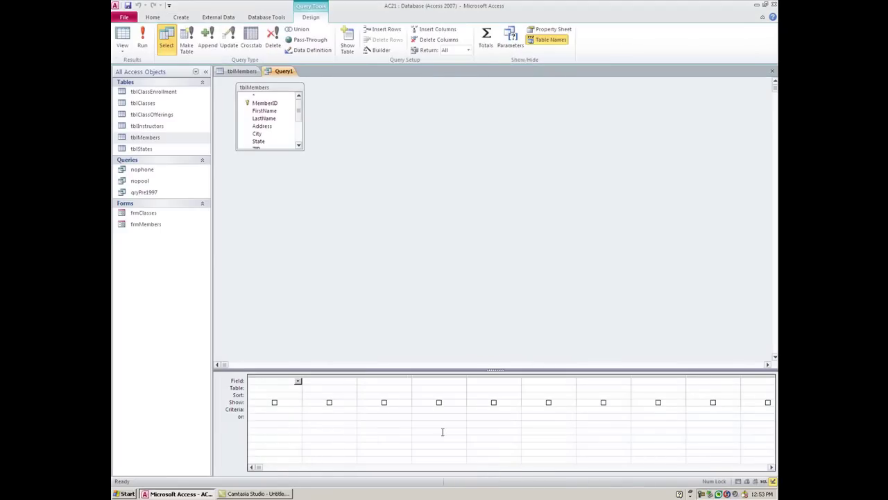
Step: Drag all tblMembers fields into the design grid and scroll to the Term Date and TermLength columns
{"action": "double_click", "coordinate": [274, 87]}
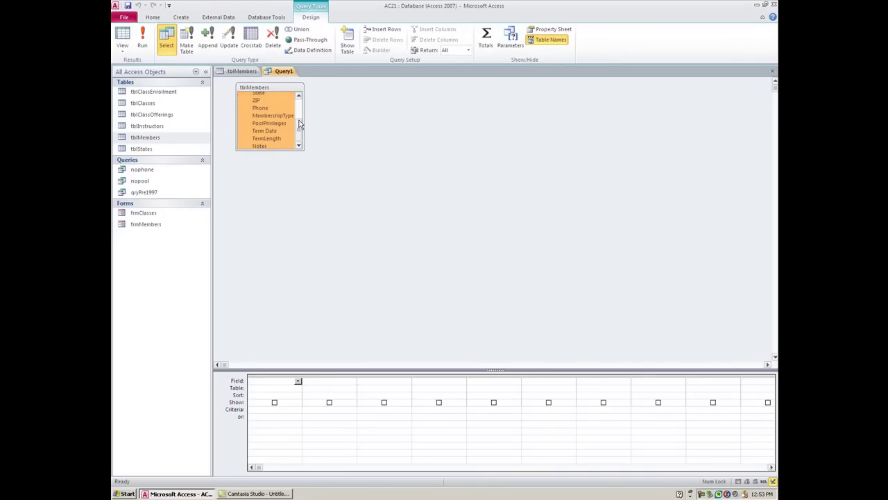
{"action": "left_click_drag", "start_coordinate": [300, 126], "coordinate": [300, 120]}
{"action": "left_click_drag", "start_coordinate": [282, 112], "coordinate": [275, 380]}
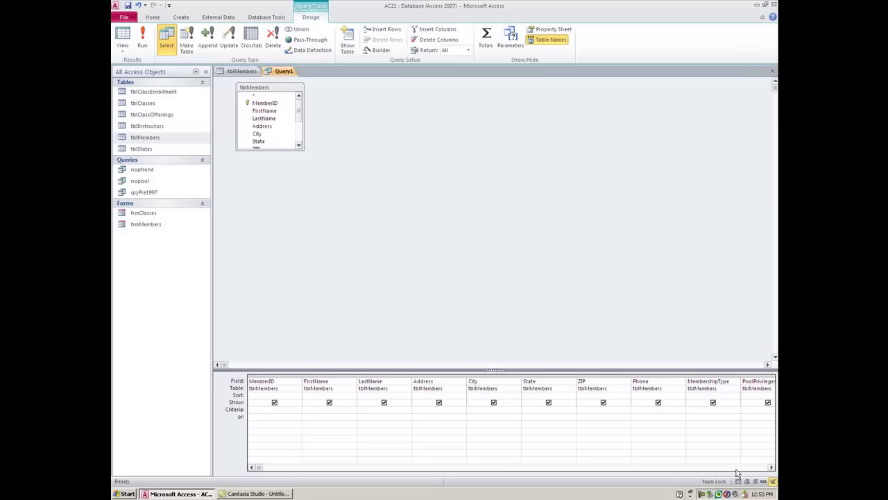
{"action": "left_click", "coordinate": [770, 469]}
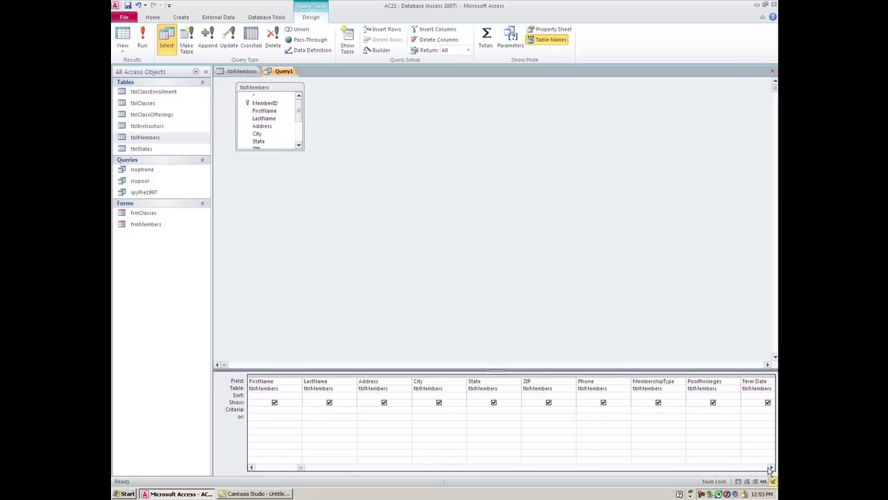
{"action": "left_click", "coordinate": [770, 468]}
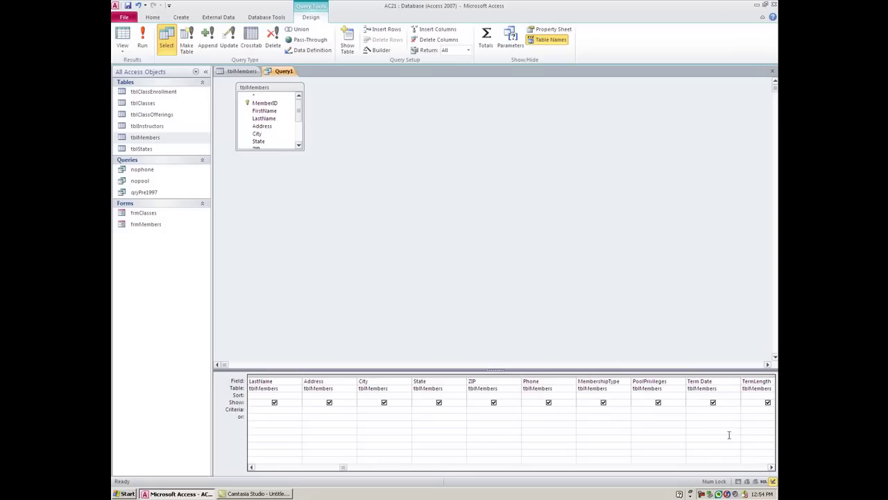
Step: Enter >2000/01/01 as the Term Date criterion and run the query, returning 23 records
{"action": "left_click", "coordinate": [712, 410]}
{"action": "type", "text": "01/01"}
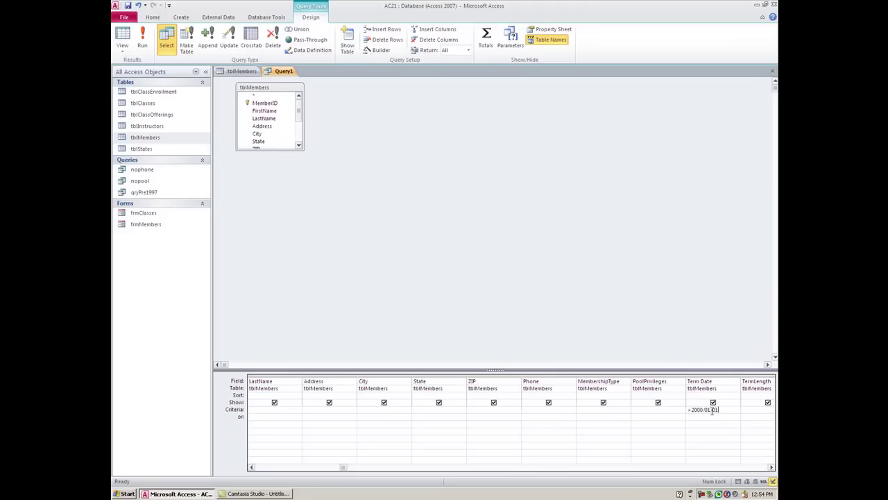
{"action": "left_click", "coordinate": [124, 36]}
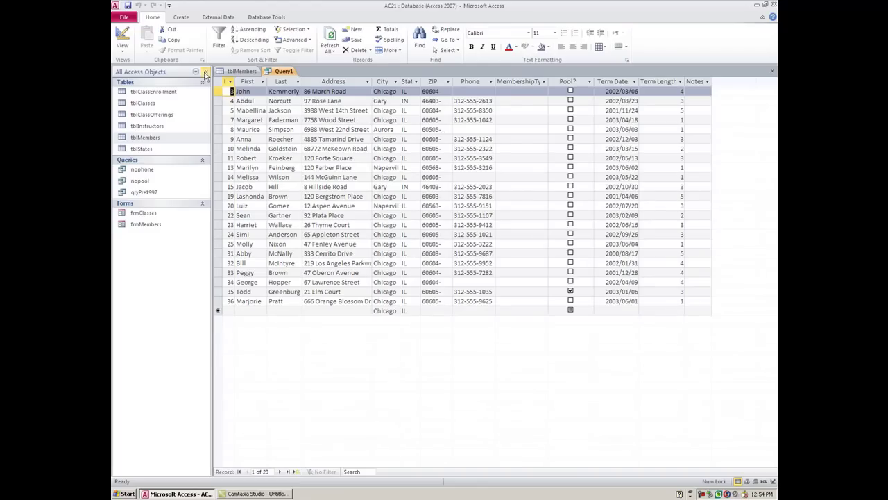
Step: Change the Term Date criterion from > to < 2000/01/01 and run the query
{"action": "left_click", "coordinate": [127, 47]}
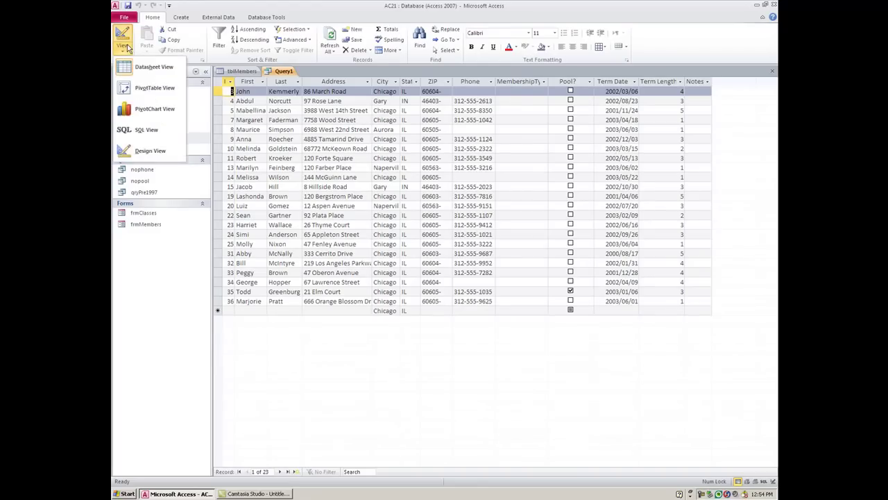
{"action": "left_click", "coordinate": [136, 156]}
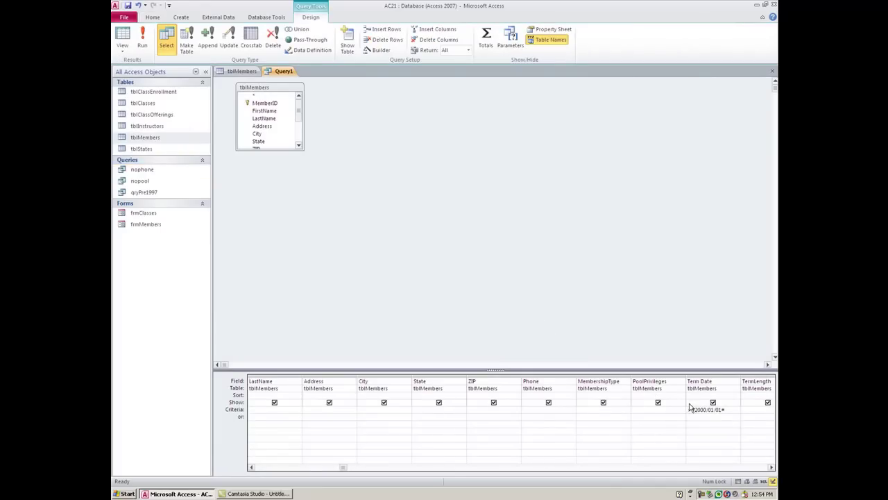
{"action": "left_click", "coordinate": [690, 405]}
{"action": "left_click", "coordinate": [690, 409]}
{"action": "key", "text": "BackSpace"}
{"action": "type", "text": "<"}
{"action": "left_click", "coordinate": [125, 35]}
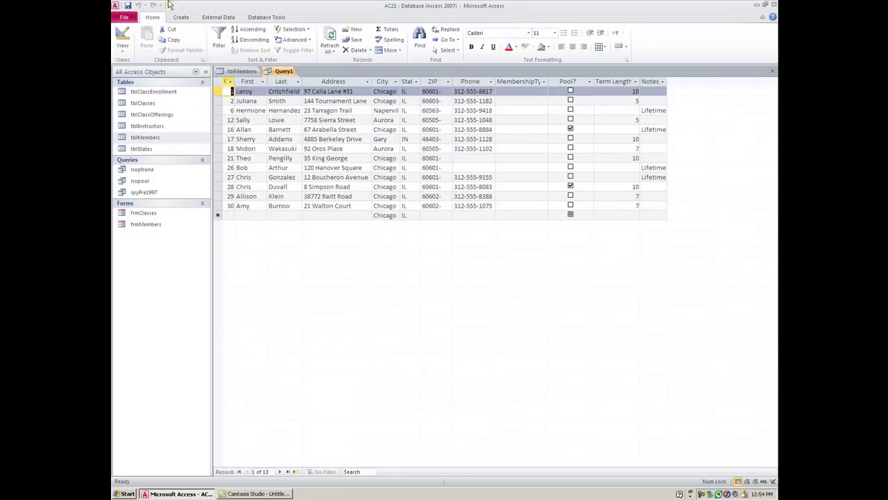
Step: Re-enable Show for Term Date and rerun, listing 13 pre-2000 members
{"action": "left_click", "coordinate": [122, 38]}
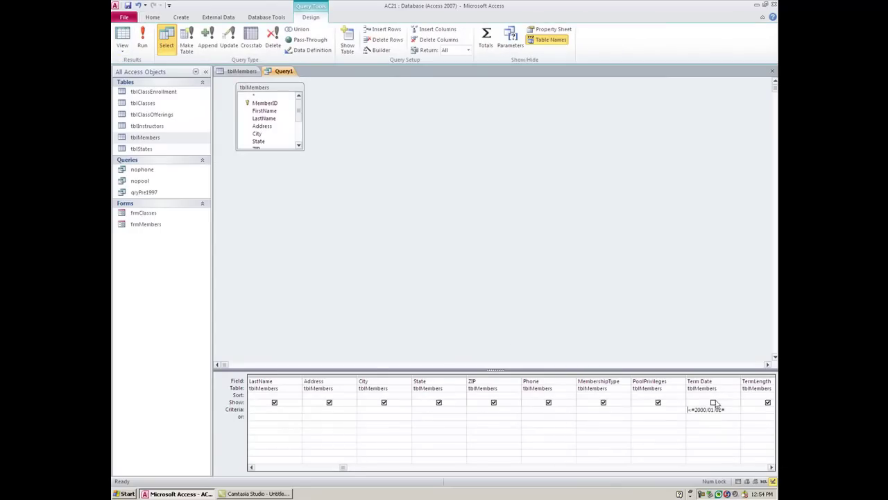
{"action": "left_click", "coordinate": [713, 402]}
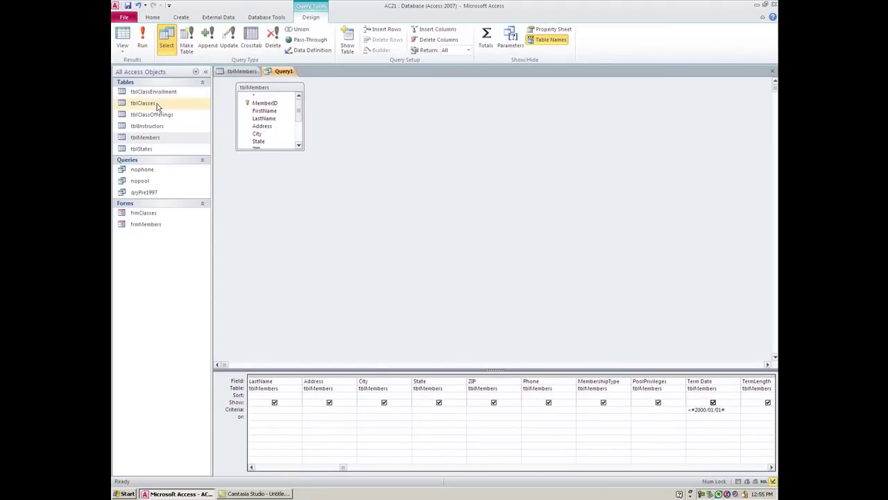
{"action": "left_click", "coordinate": [145, 42]}
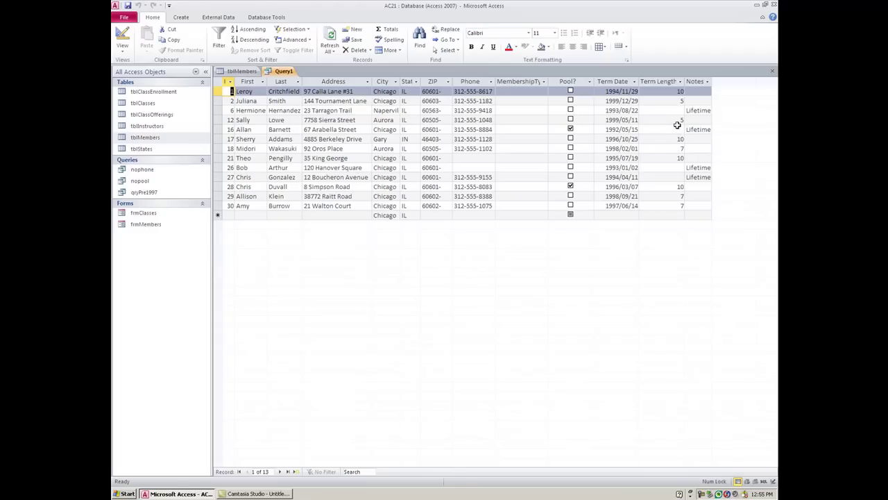
Step: Add a TermLength criterion of >5, narrowing the results to 7 records
{"action": "left_click", "coordinate": [122, 36]}
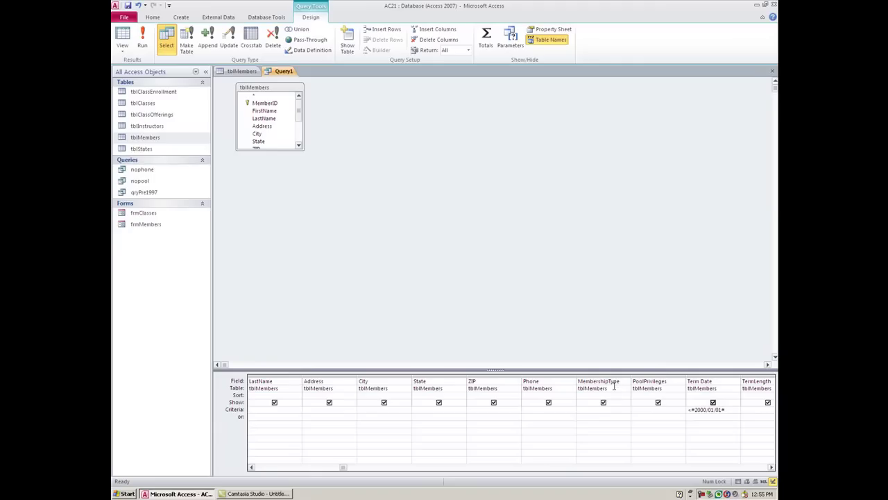
{"action": "left_click", "coordinate": [748, 408]}
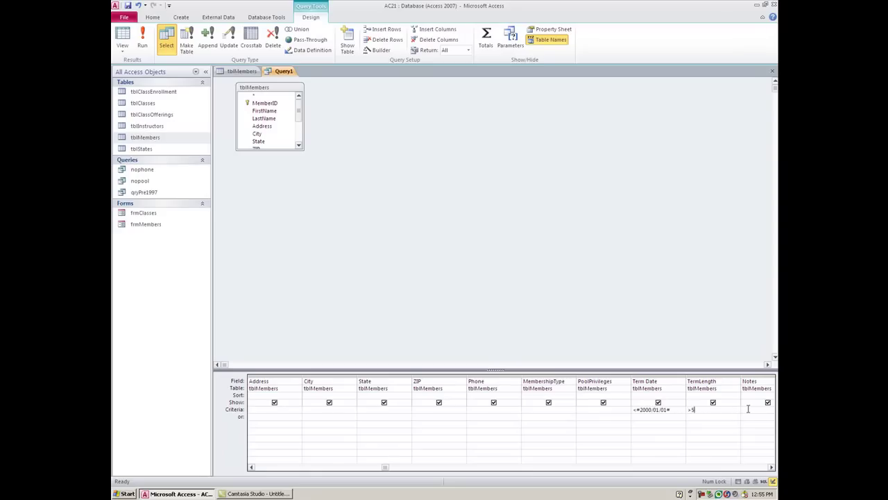
{"action": "left_click", "coordinate": [146, 42]}
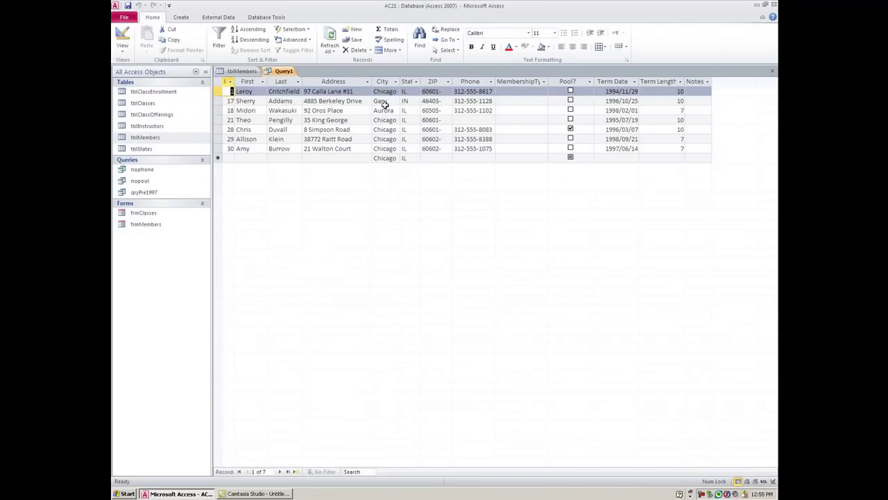
{"action": "left_click", "coordinate": [123, 40]}
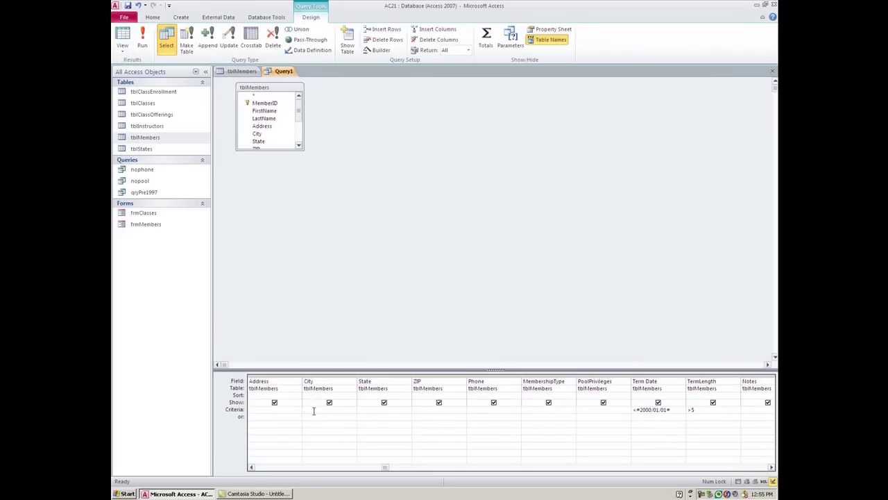
Step: Set the City criterion to chicago and run the query, leaving 5 records
{"action": "type", "text": "chicago"}
{"action": "left_click", "coordinate": [143, 38]}
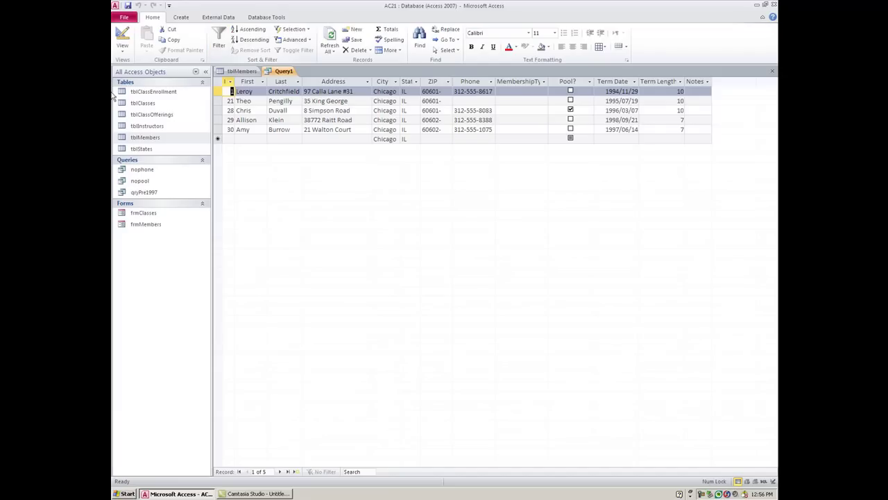
Step: Save the query under the name pre2000chicagofiveplus
{"action": "left_click", "coordinate": [127, 4]}
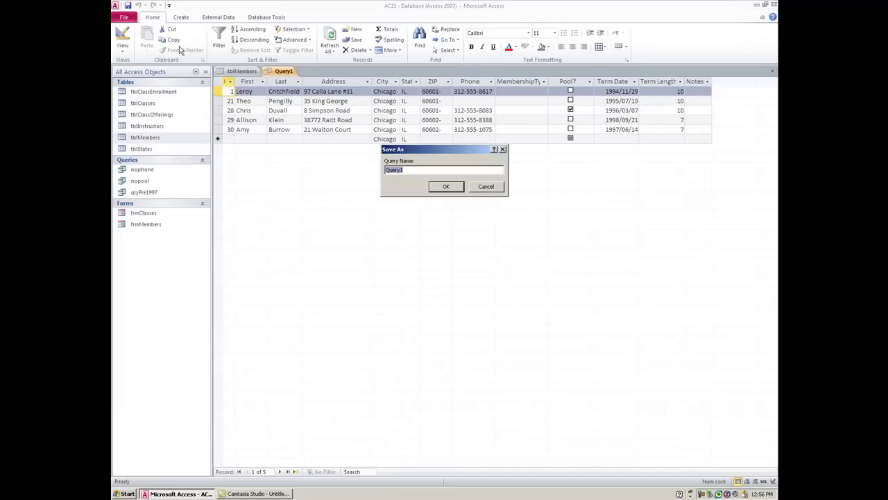
{"action": "type", "text": "qre2000ch"}
{"action": "key", "text": "Return"}
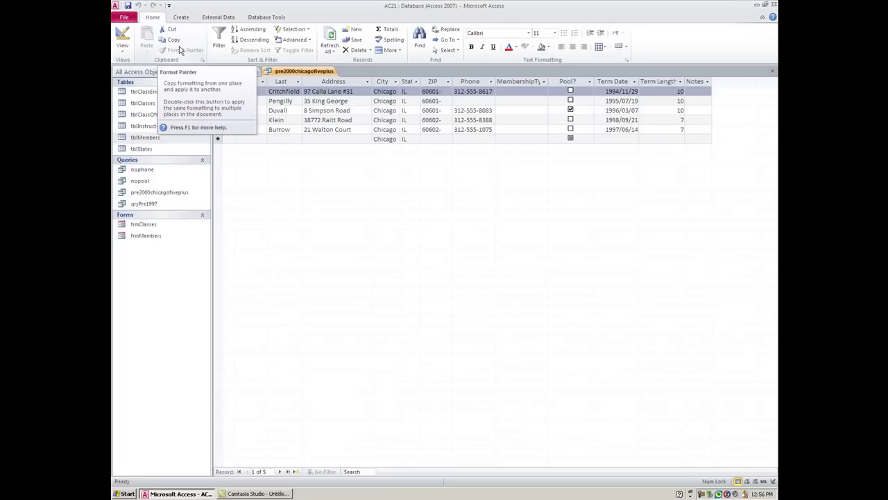